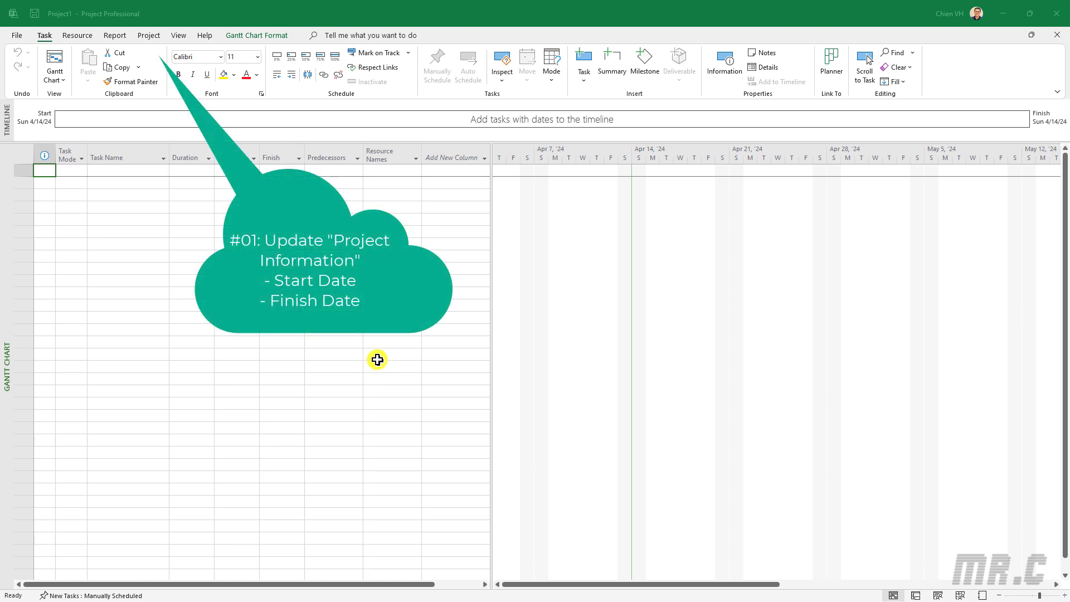
# Step: Set the project's start date to Mon 4/15/2024 in the project information, with scheduling from Project Start Date
pyautogui.click(148, 36)
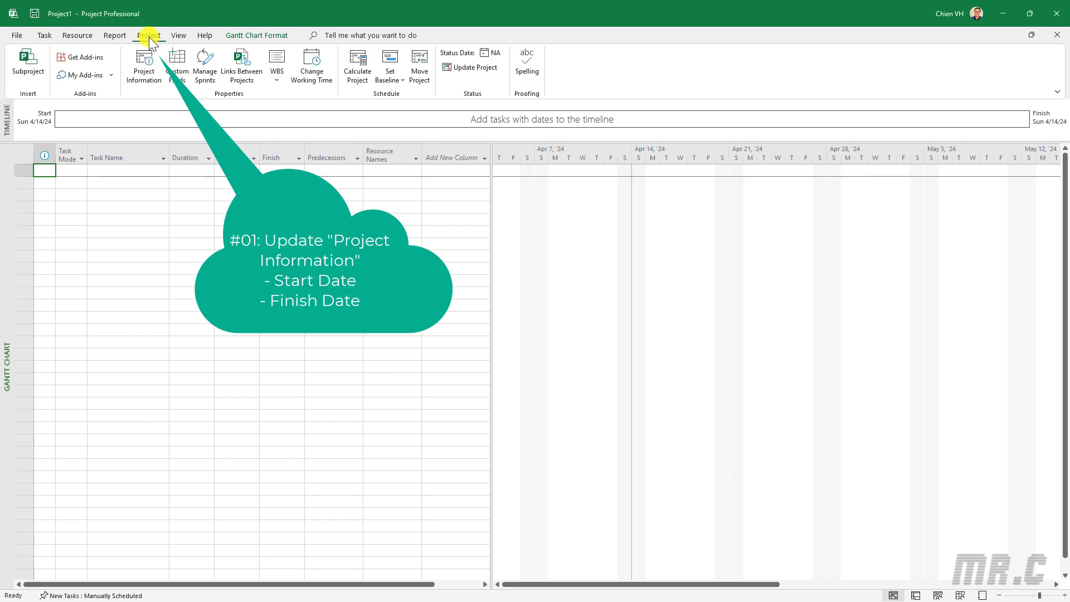
pyautogui.click(142, 65)
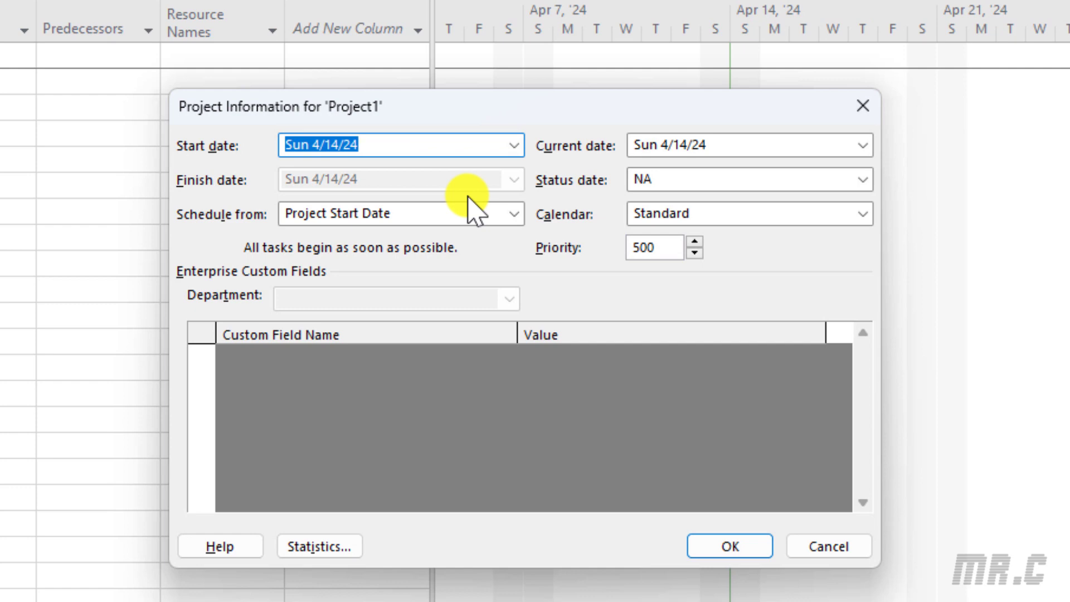
pyautogui.click(511, 146)
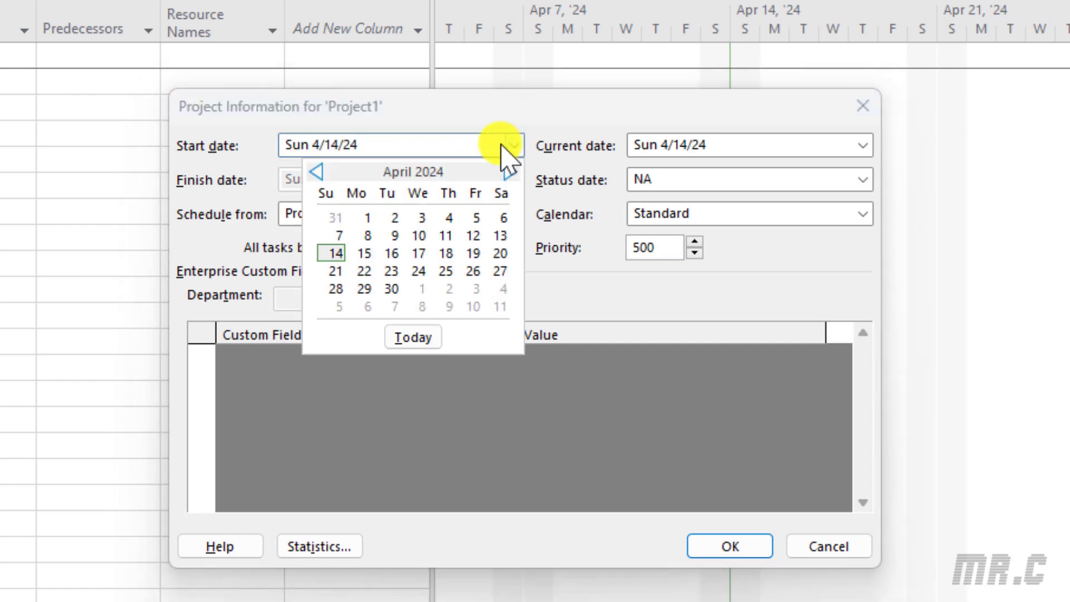
pyautogui.click(367, 254)
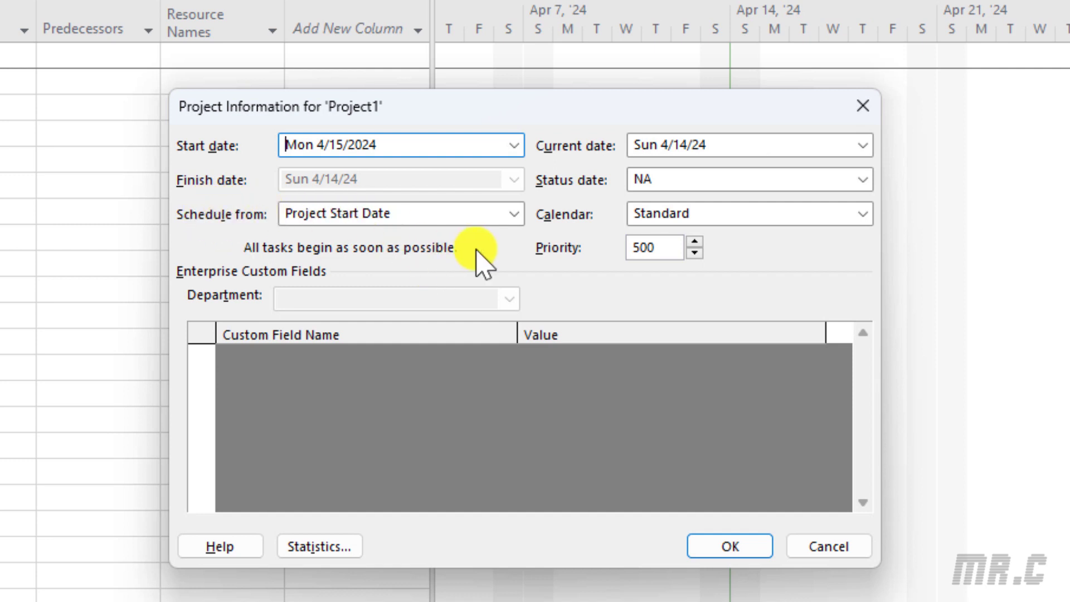
pyautogui.click(513, 214)
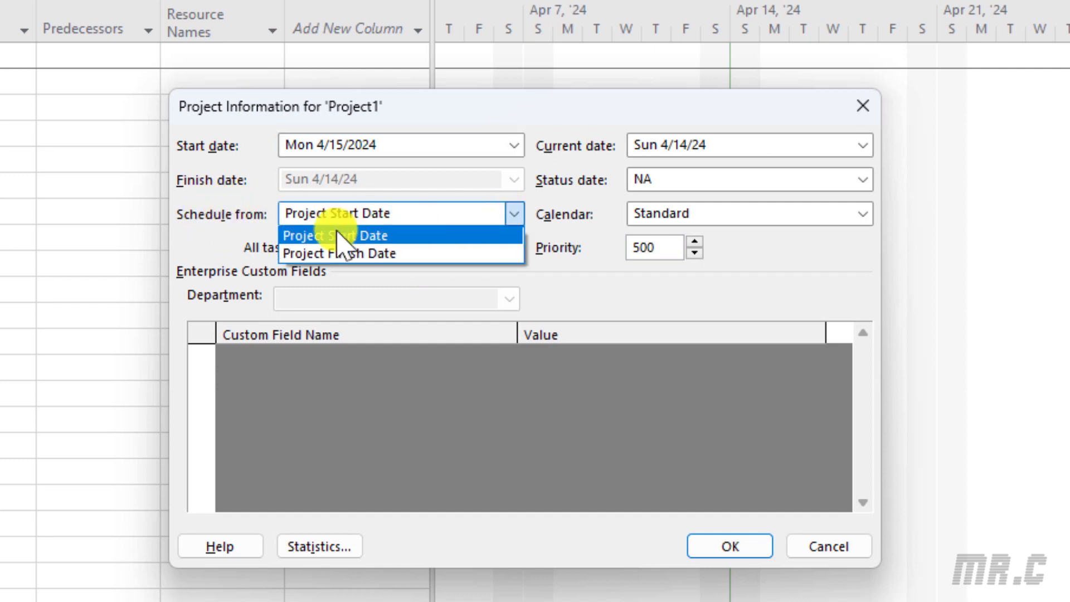
pyautogui.click(397, 254)
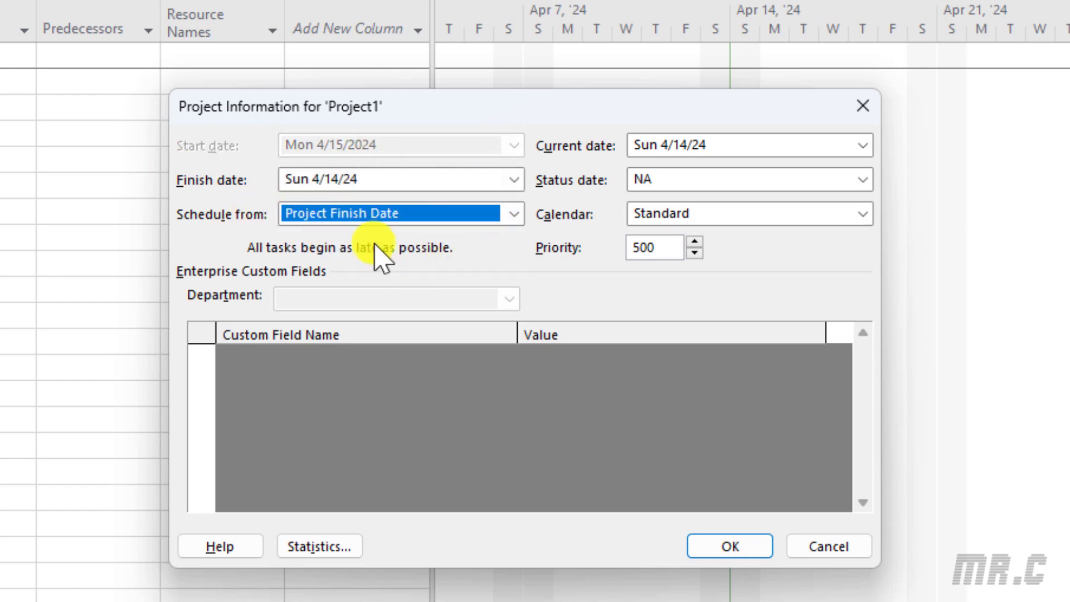
pyautogui.click(381, 214)
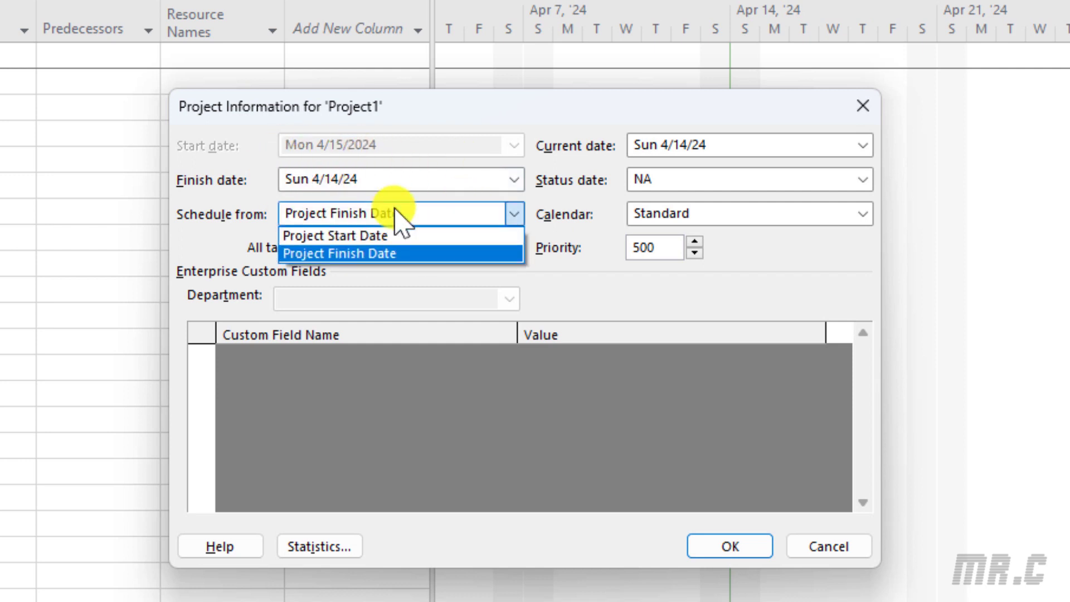
pyautogui.click(357, 235)
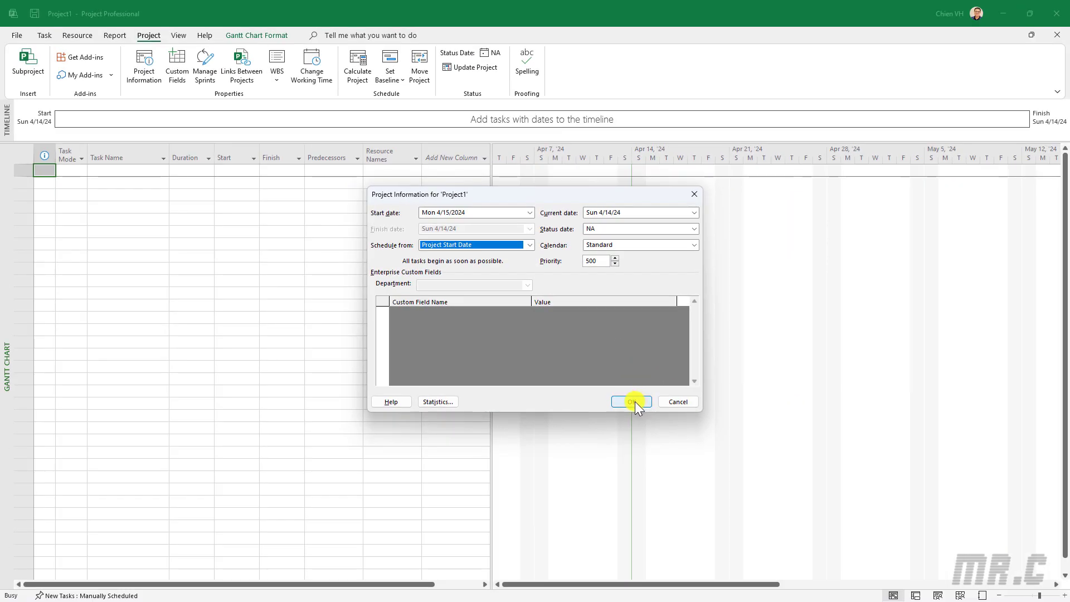
pyautogui.click(632, 401)
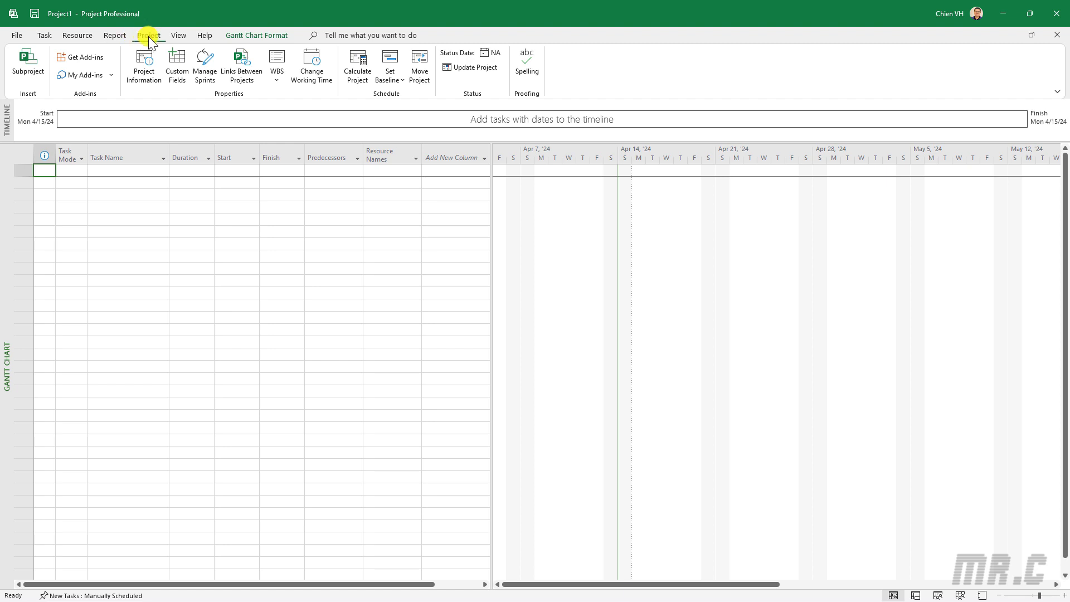
# Step: Review the working and nonworking days of the Standard project calendar
pyautogui.click(312, 68)
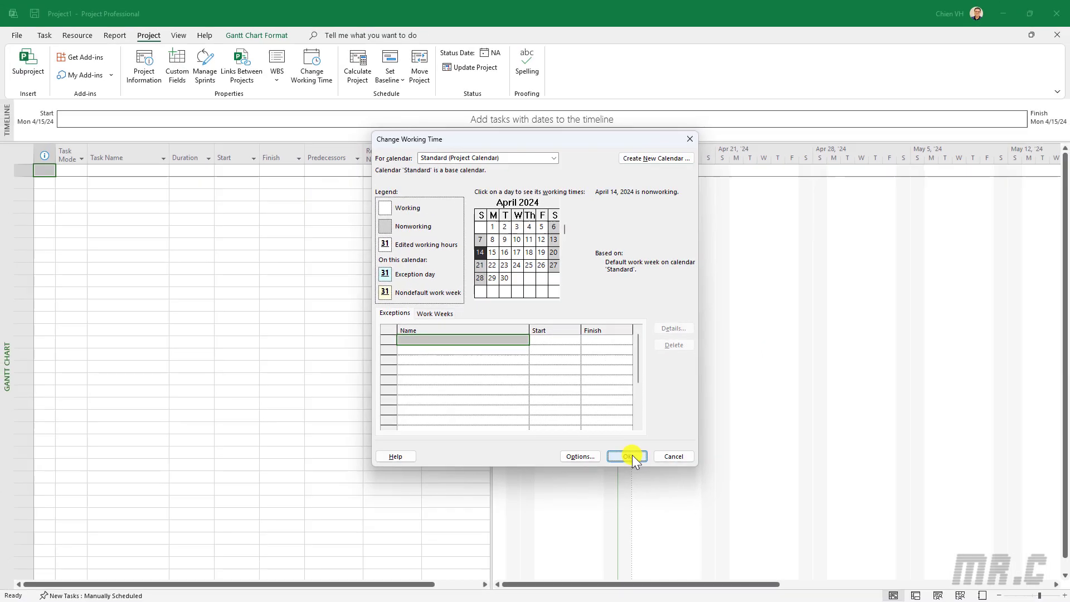
pyautogui.click(630, 456)
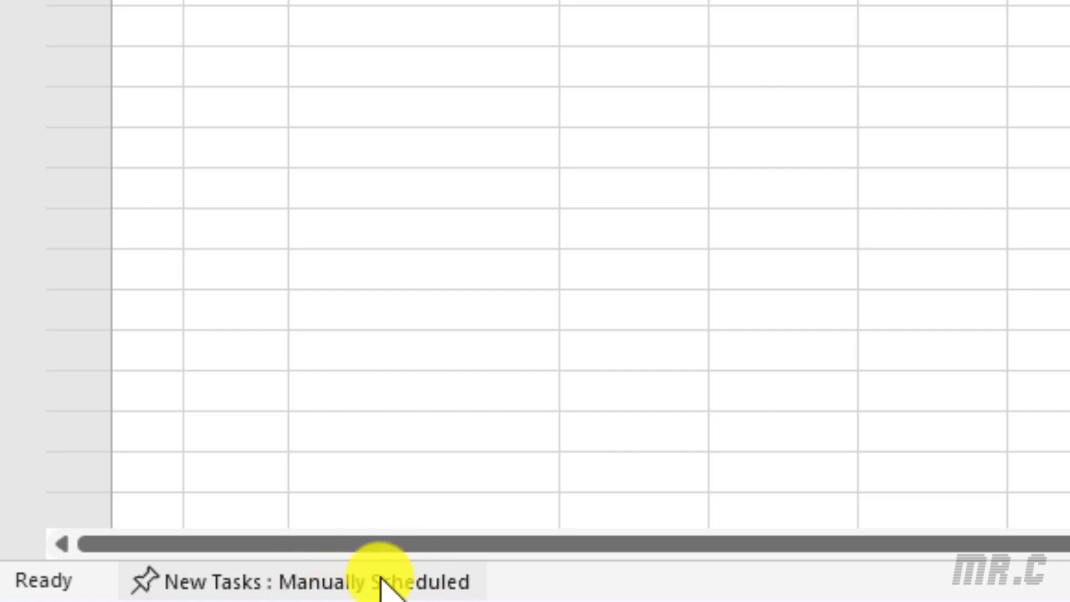
# Step: Set new tasks to Auto Scheduled and show the project summary task in the Gantt chart table
pyautogui.click(241, 586)
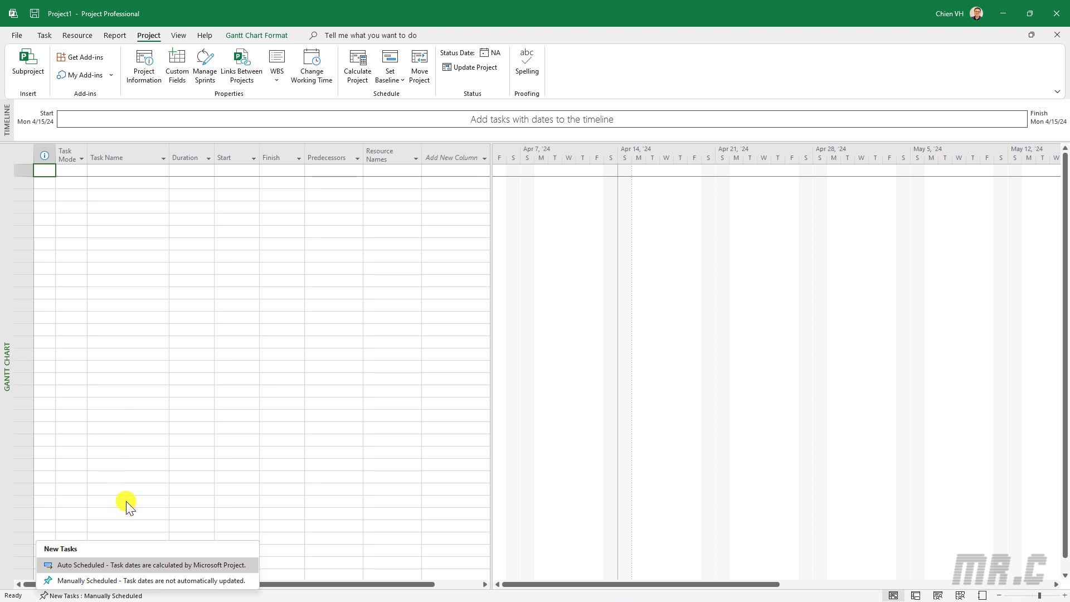
pyautogui.click(92, 566)
pyautogui.click(148, 284)
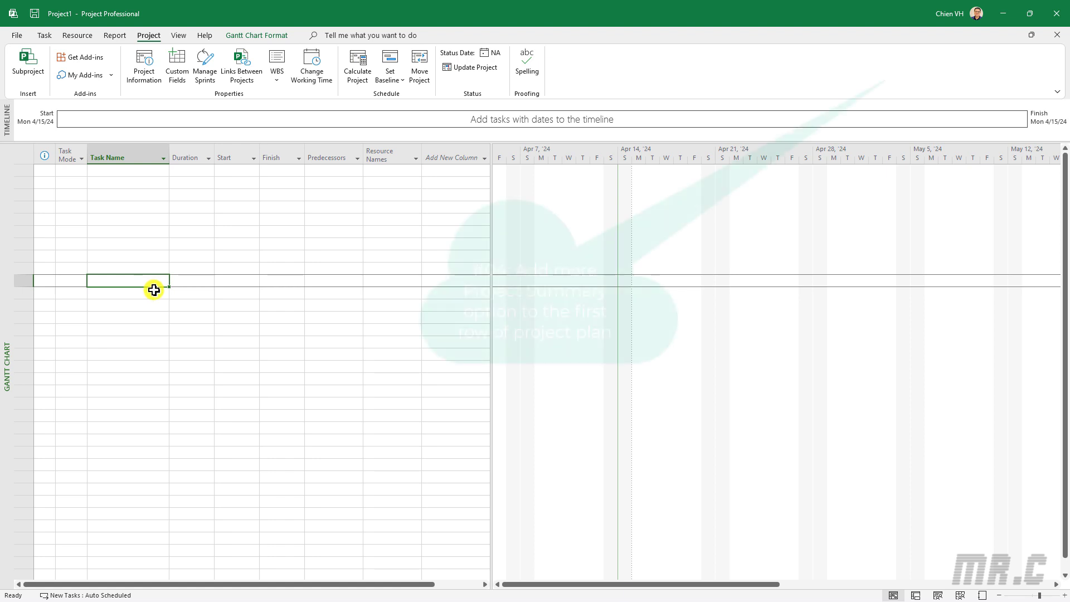
pyautogui.click(279, 35)
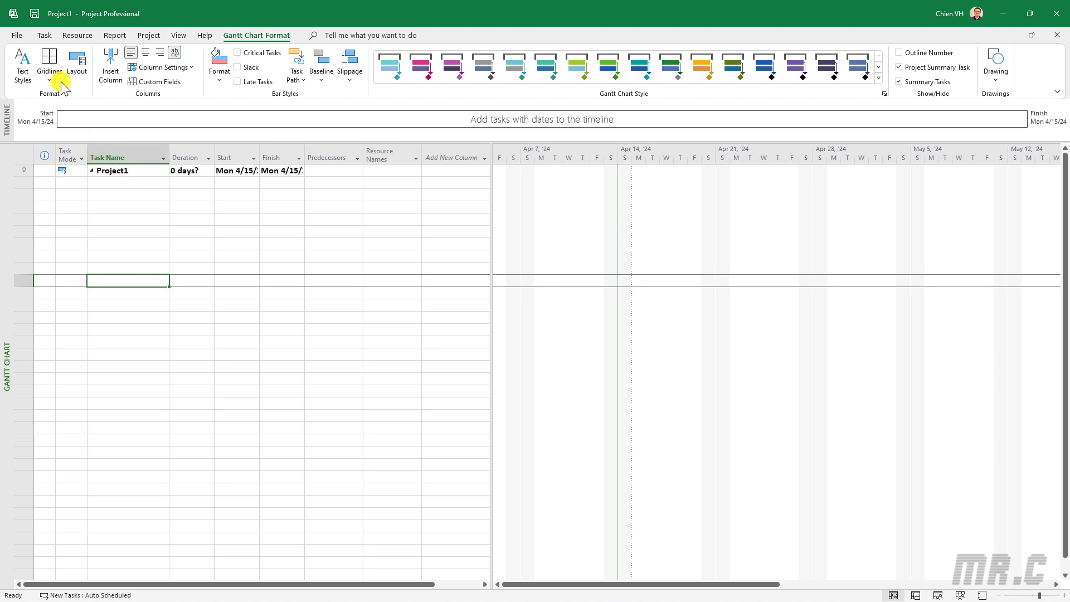
# Step: Set the project's title property to "MS Project Training Course - By" plus the author's name, and widen the Task Name column
pyautogui.click(17, 36)
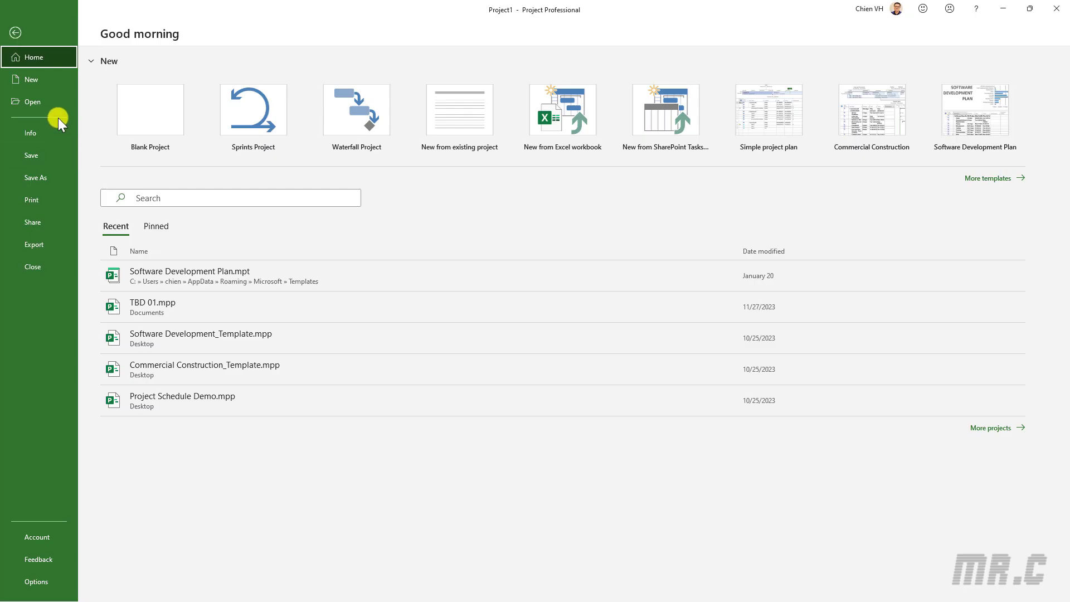
pyautogui.click(44, 131)
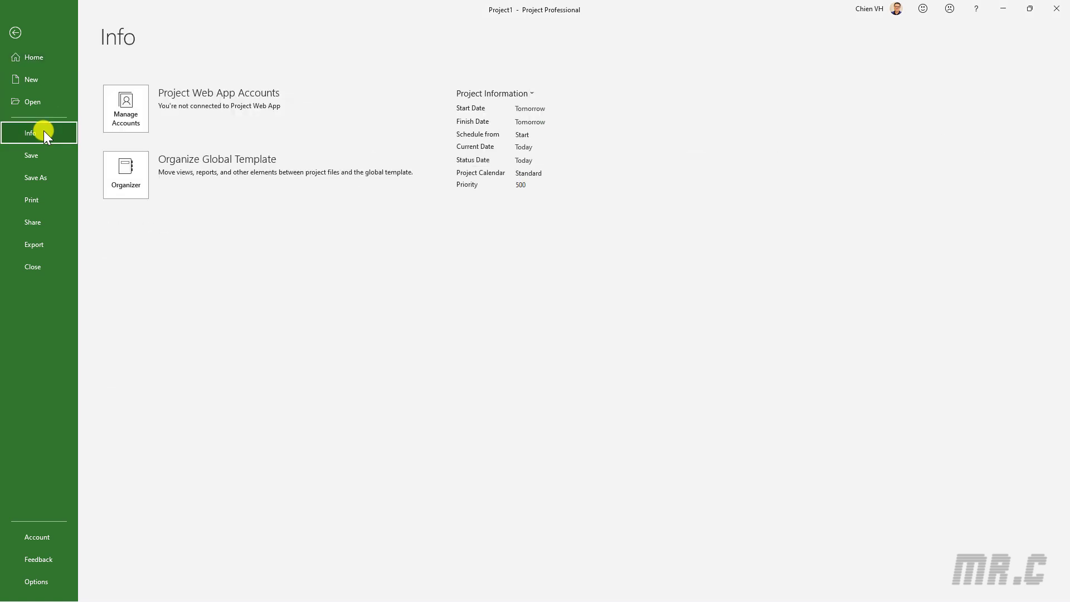
pyautogui.click(530, 100)
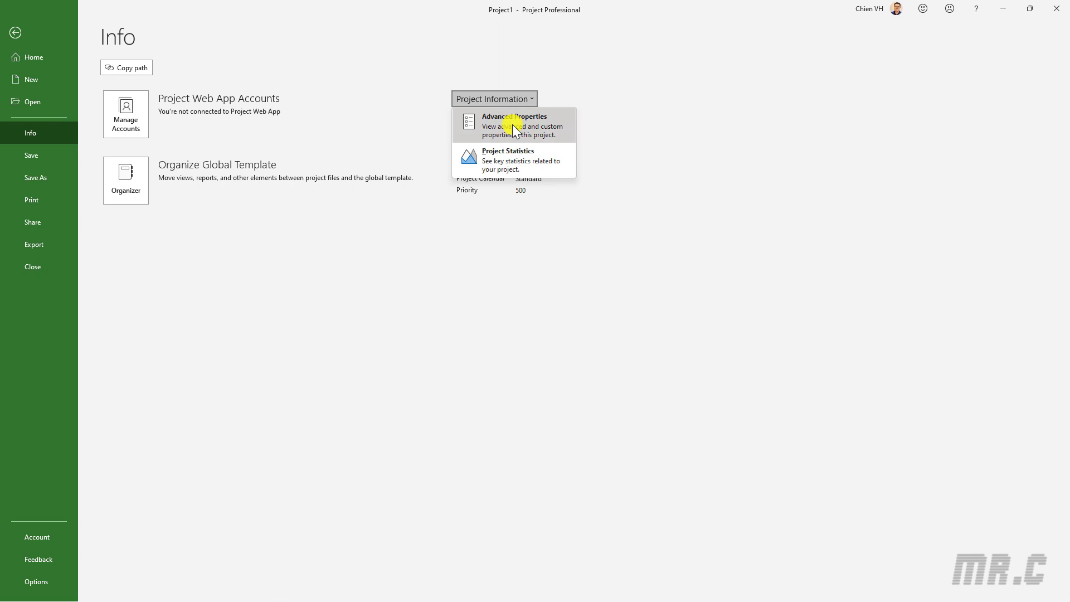
pyautogui.click(520, 123)
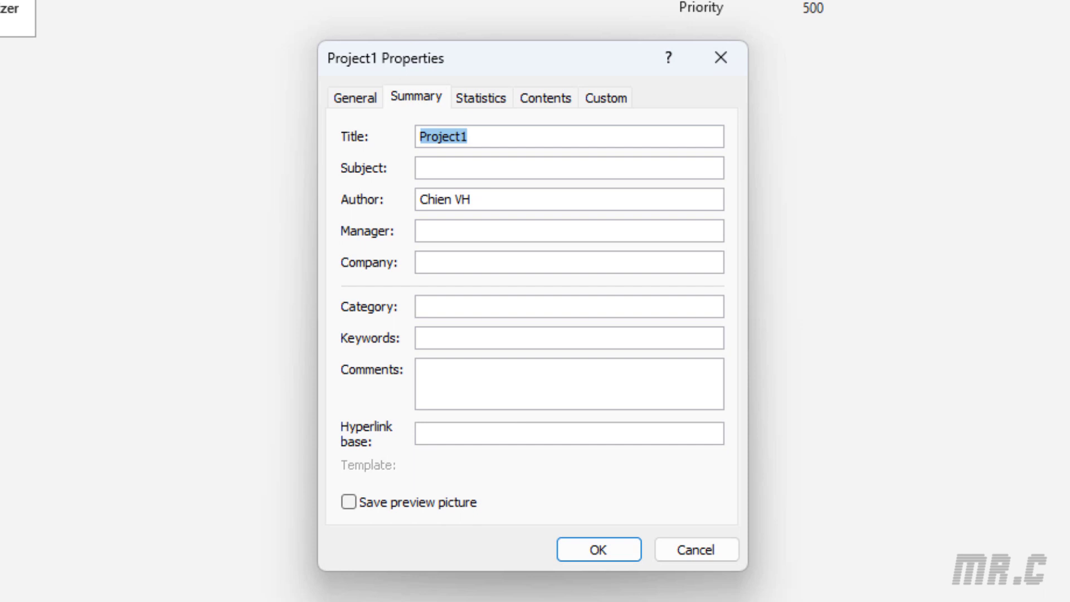
pyautogui.write('MS')
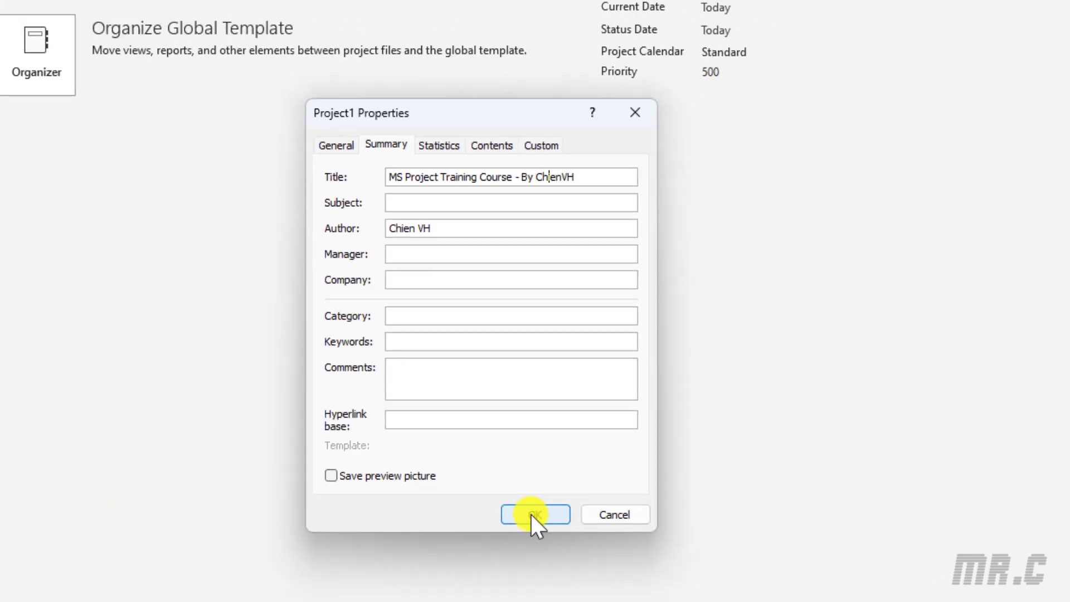
pyautogui.click(531, 513)
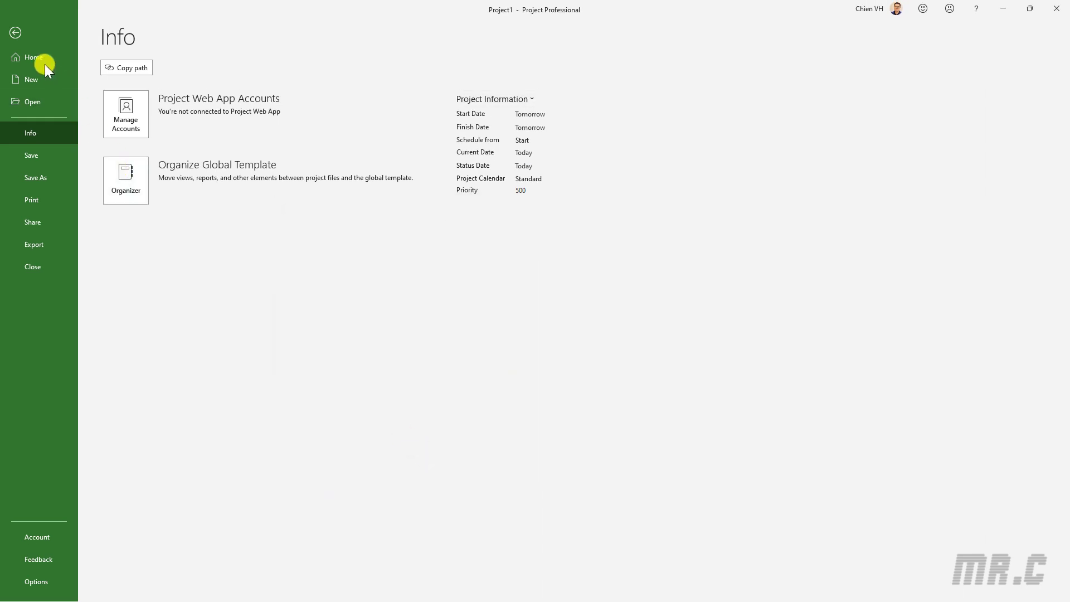
pyautogui.click(15, 29)
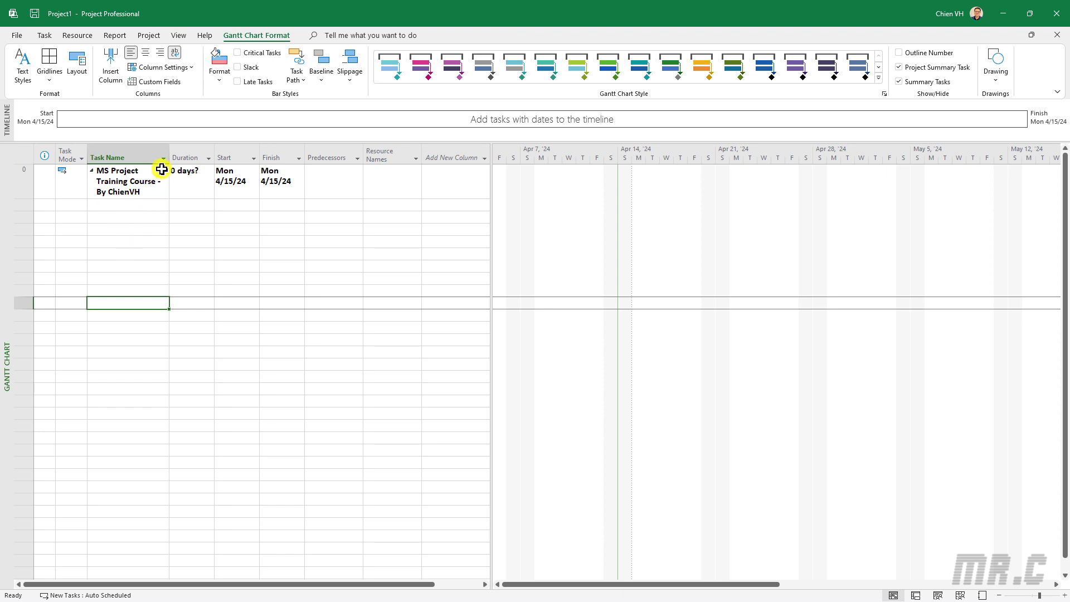
pyautogui.moveTo(168, 148); pyautogui.dragTo(220, 146)
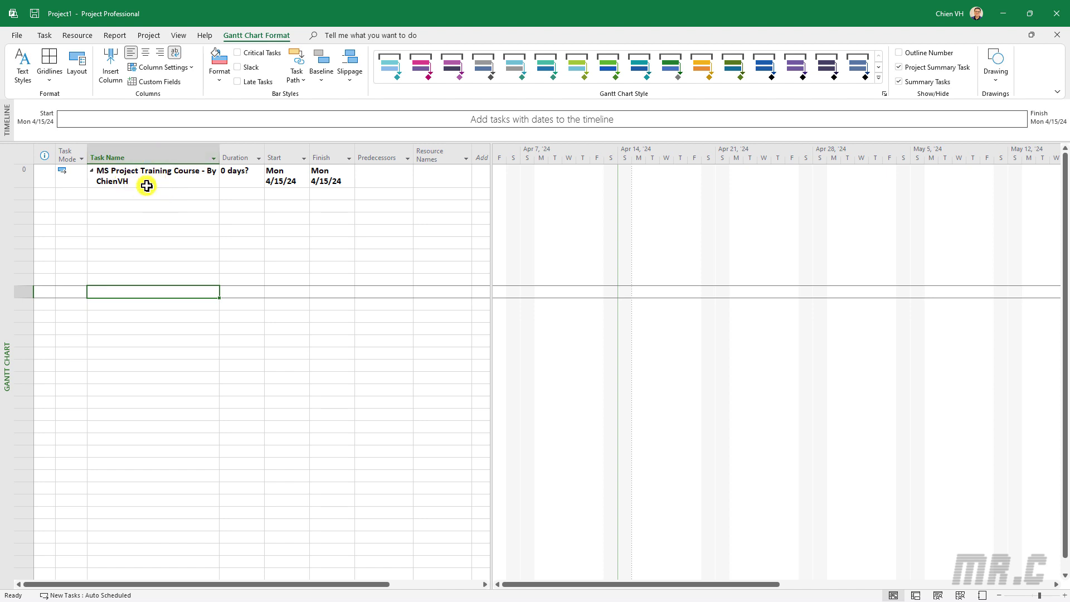
# Step: Save the project to the Desktop as "MS Project Training Course_By" followed by the author's name
pyautogui.click(36, 13)
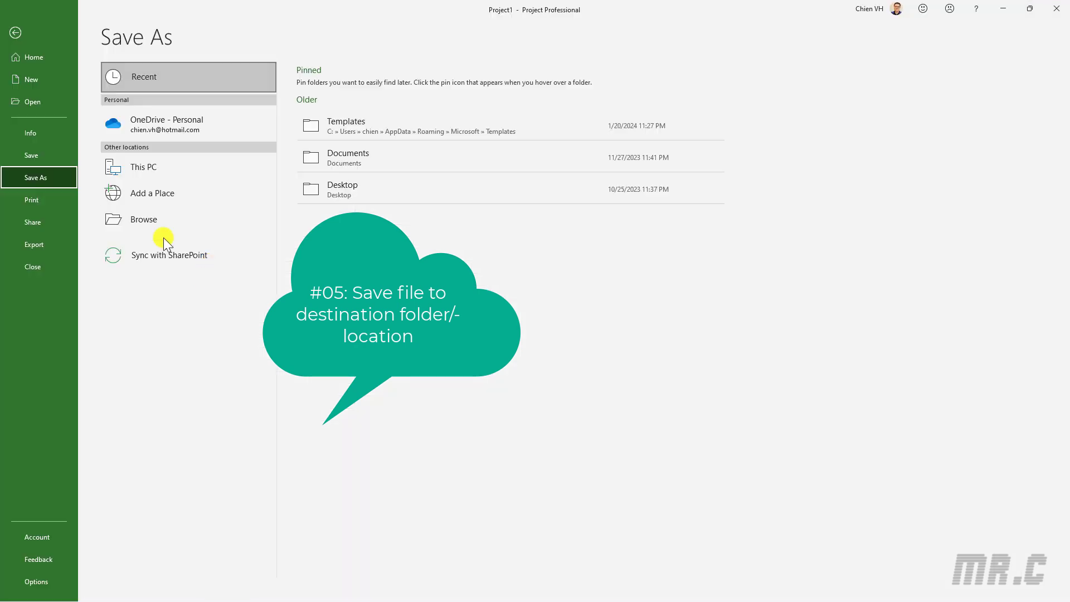
pyautogui.click(153, 219)
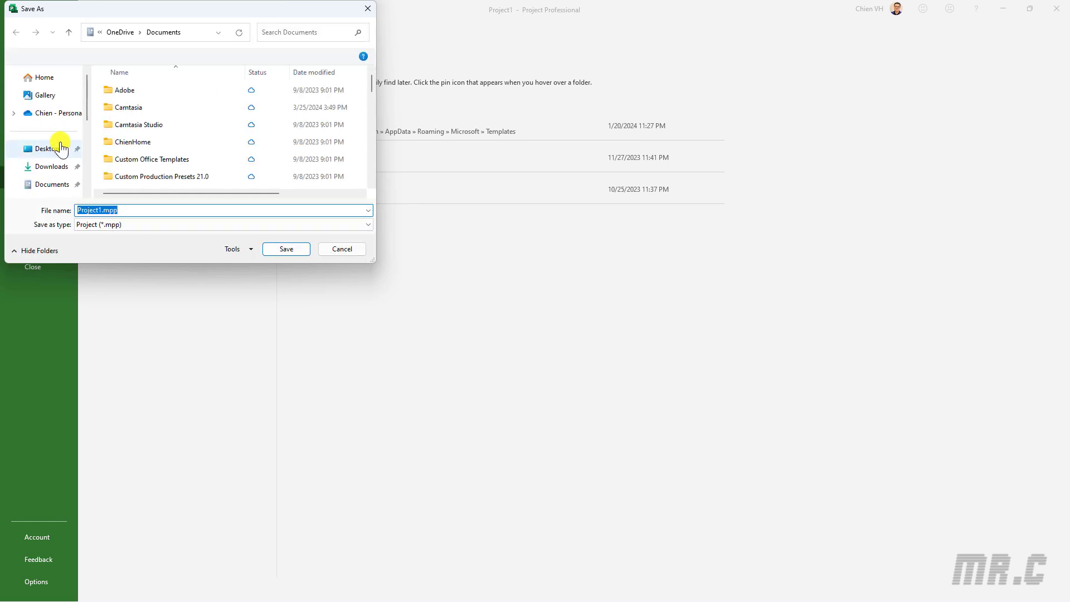
pyautogui.click(50, 159)
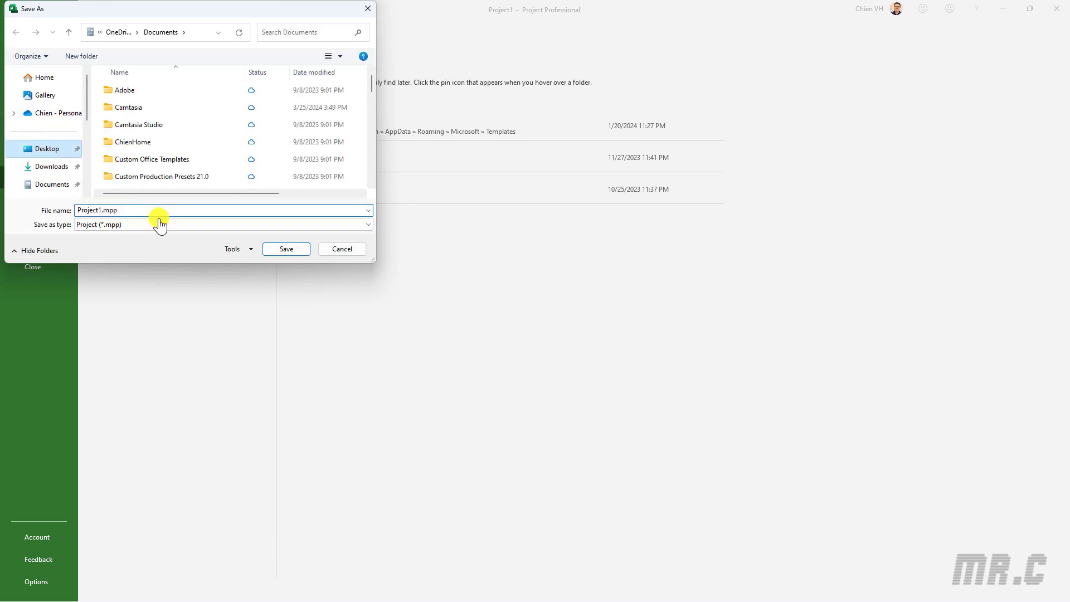
pyautogui.moveTo(198, 9); pyautogui.dragTo(336, 158)
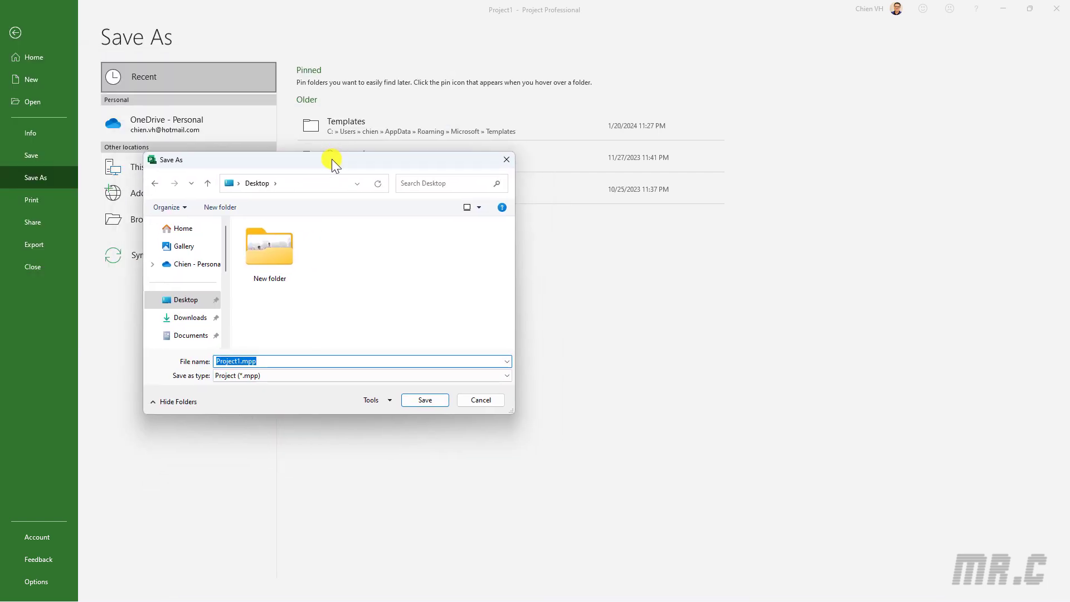
pyautogui.write('MS')
pyautogui.write('ect ')
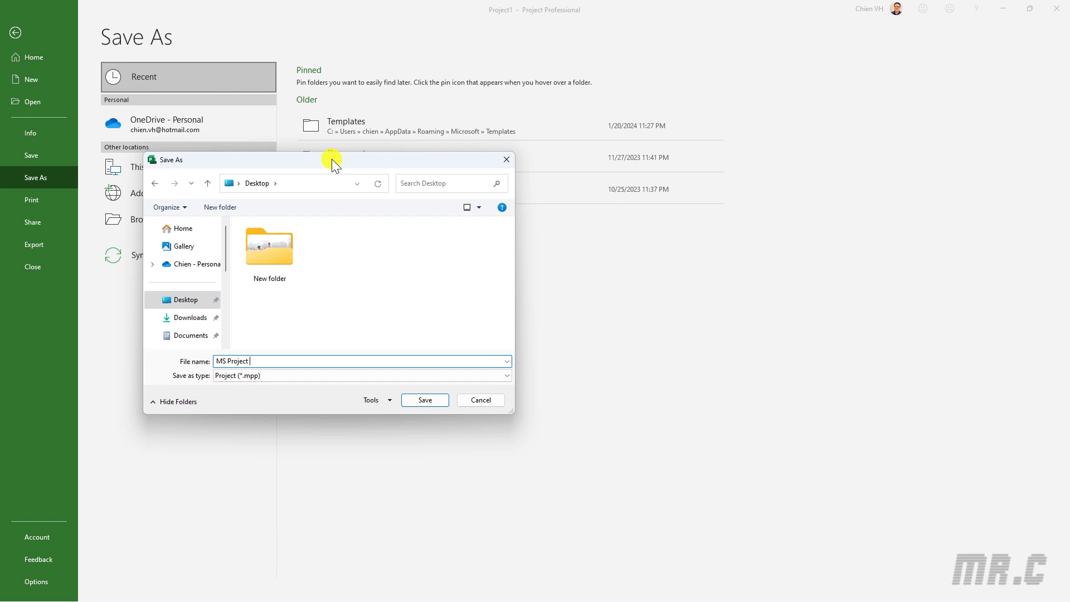
pyautogui.write('Training Coure')
pyautogui.press('BackSpace')
pyautogui.press('BackSpace')
pyautogui.write('urse_By ChienVH')
pyautogui.press('Return')
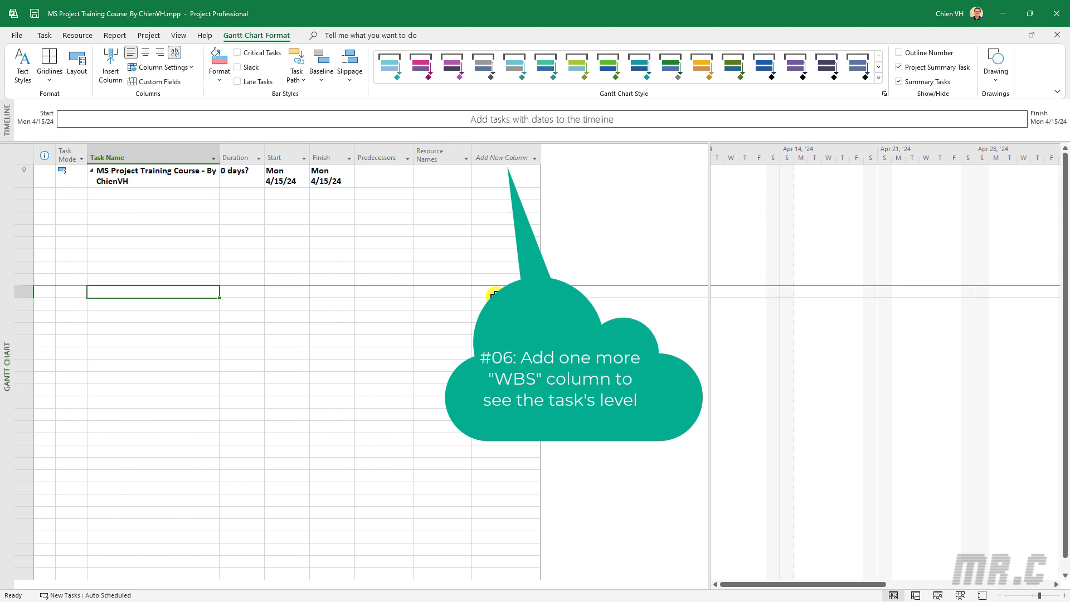
# Step: Add a WBS column to the table after the Resource Names column
pyautogui.click(537, 158)
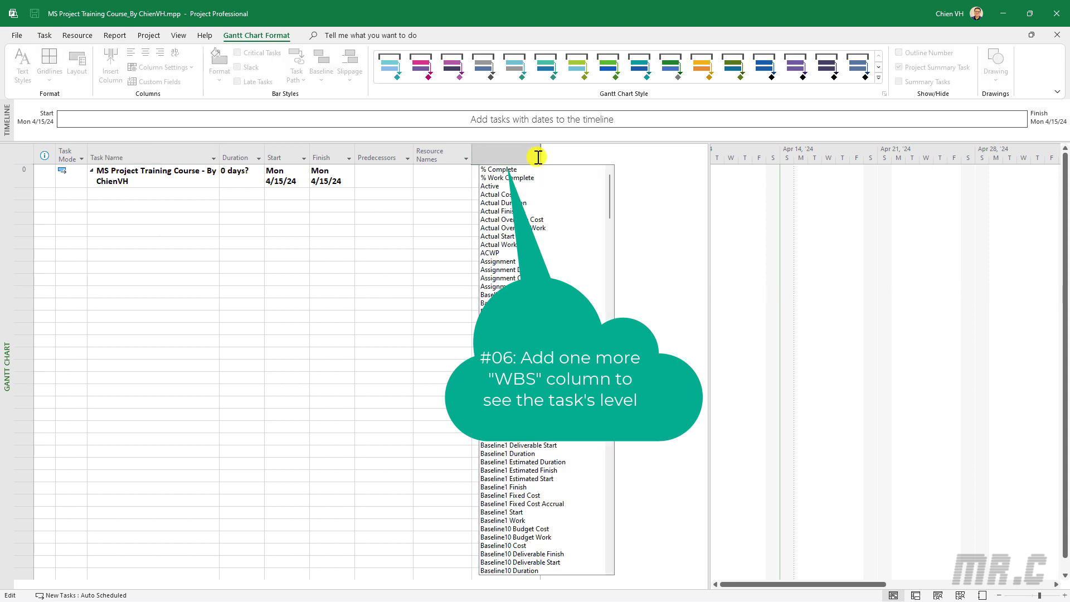
pyautogui.write('WBS')
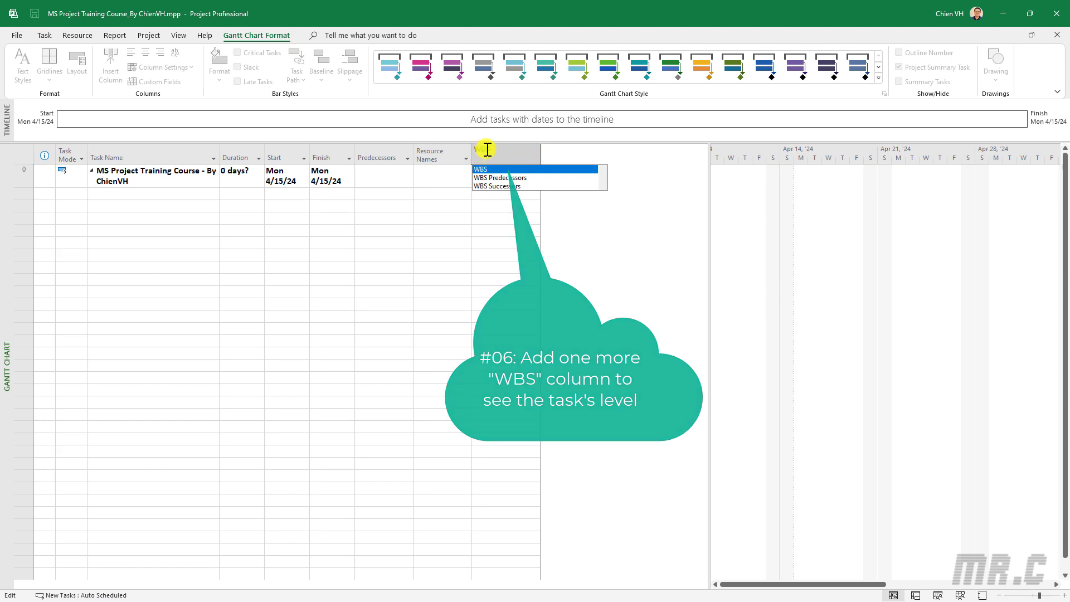
pyautogui.click(488, 168)
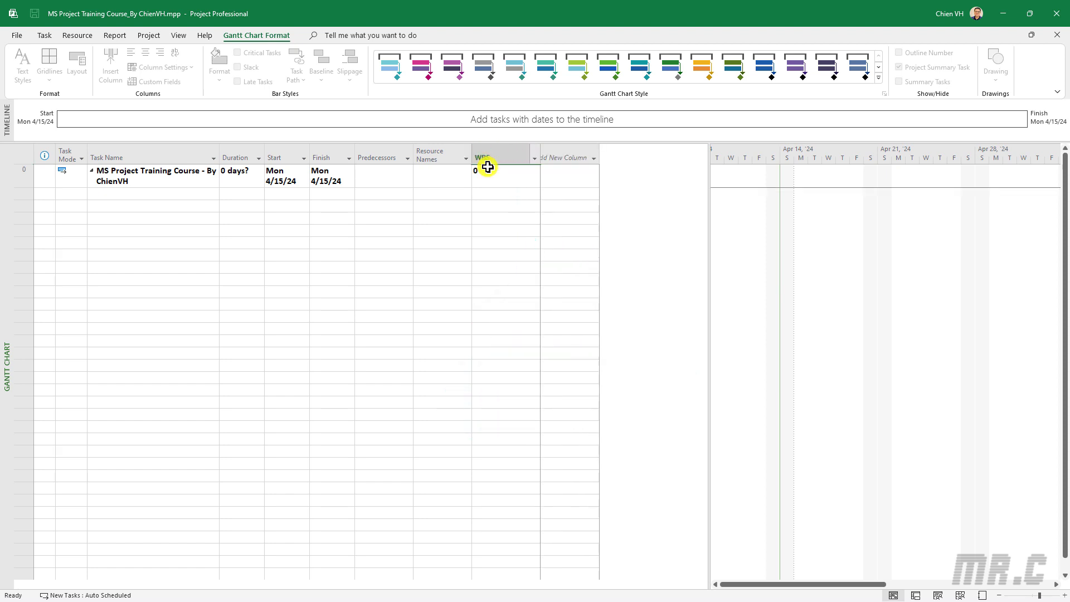
pyautogui.click(299, 291)
# Step: Move the WBS column between Task Mode and Task Name and fit its width to its content
pyautogui.click(503, 153)
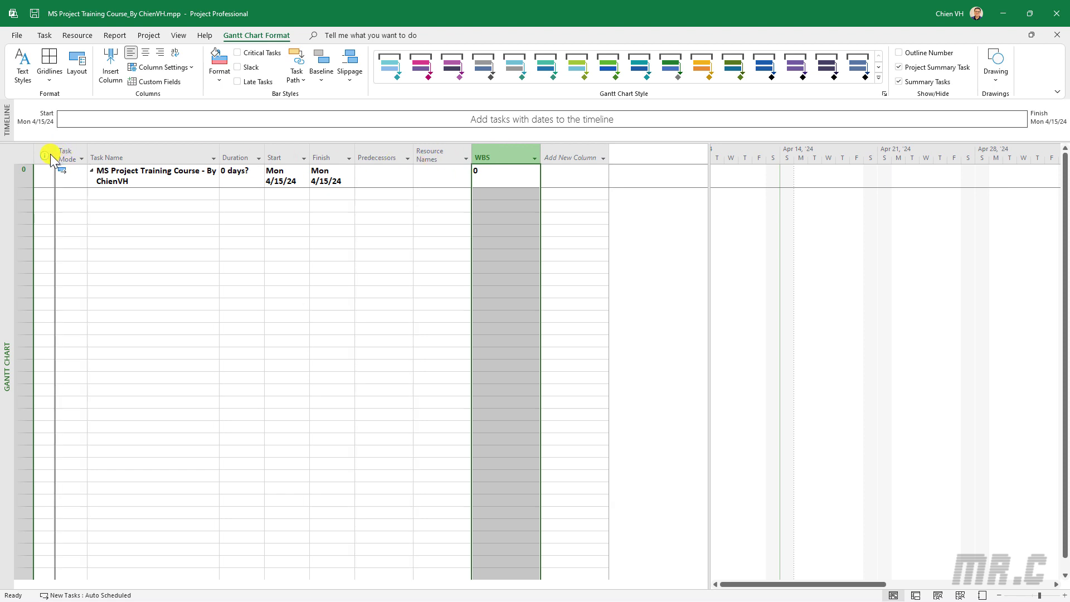
pyautogui.click(178, 268)
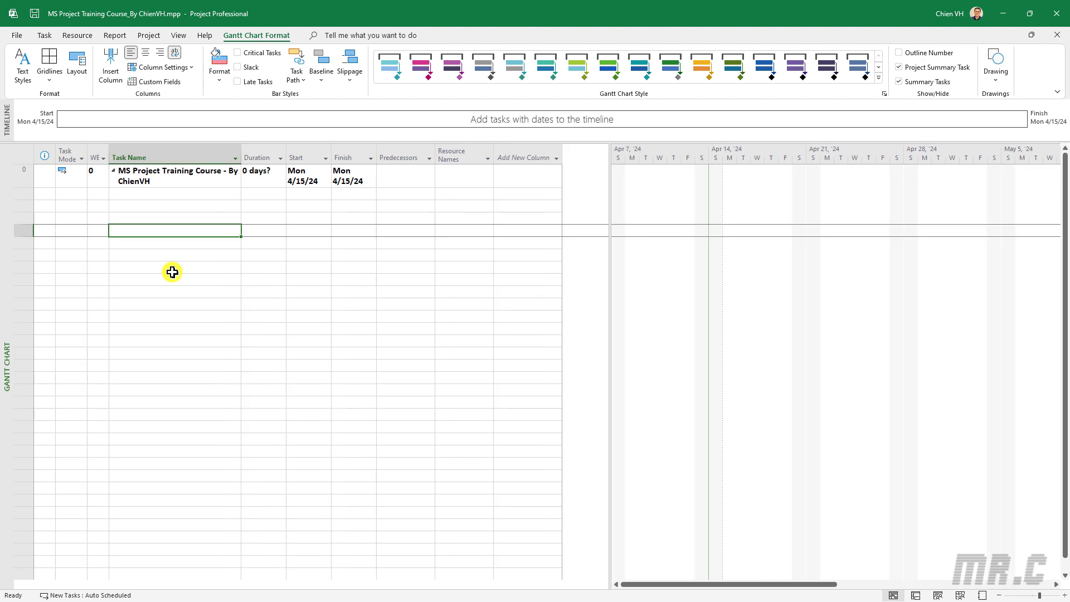
pyautogui.doubleClick(106, 156)
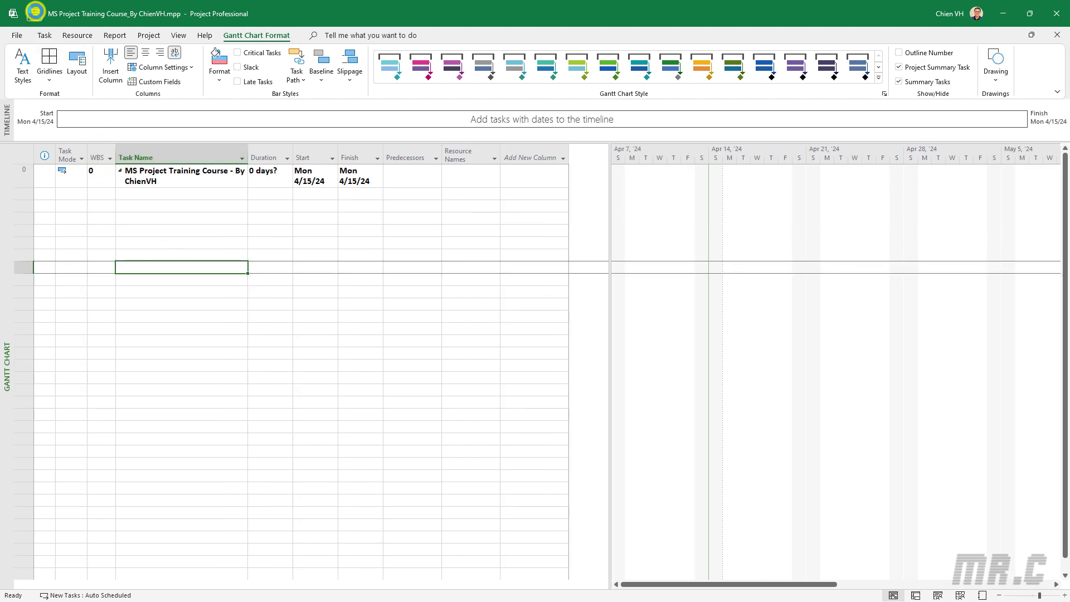